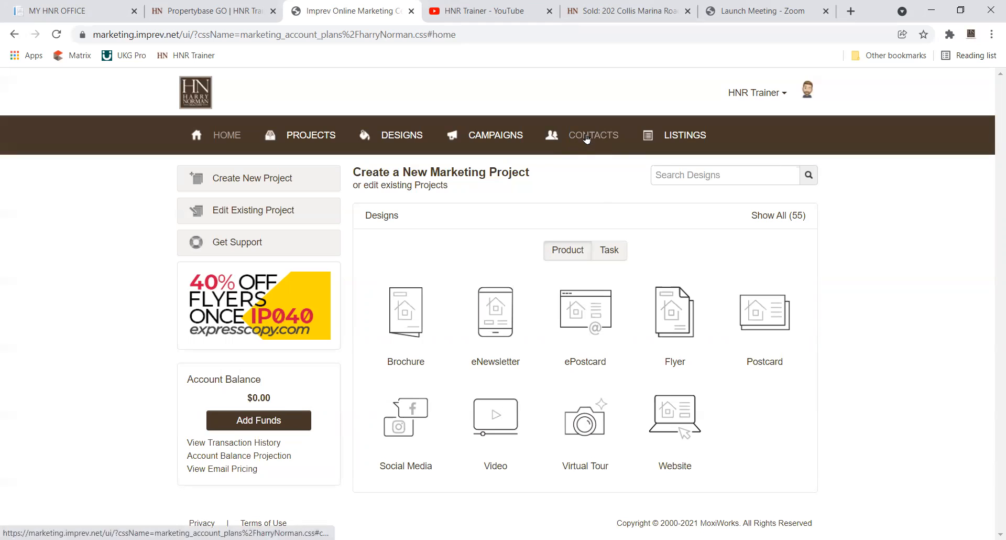
Create a contact group named Intown Agents in the personal address book and open its group details.
click(587, 136)
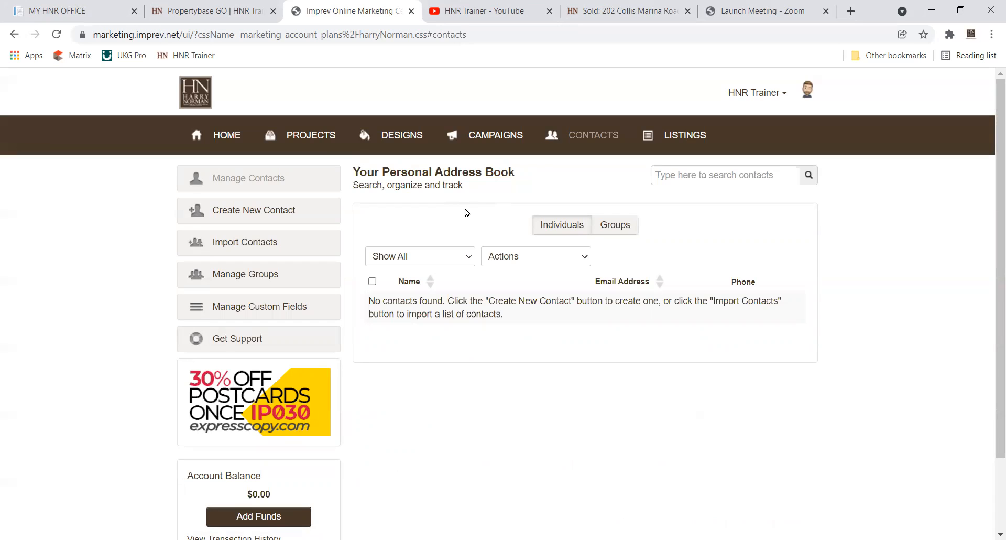
click(258, 278)
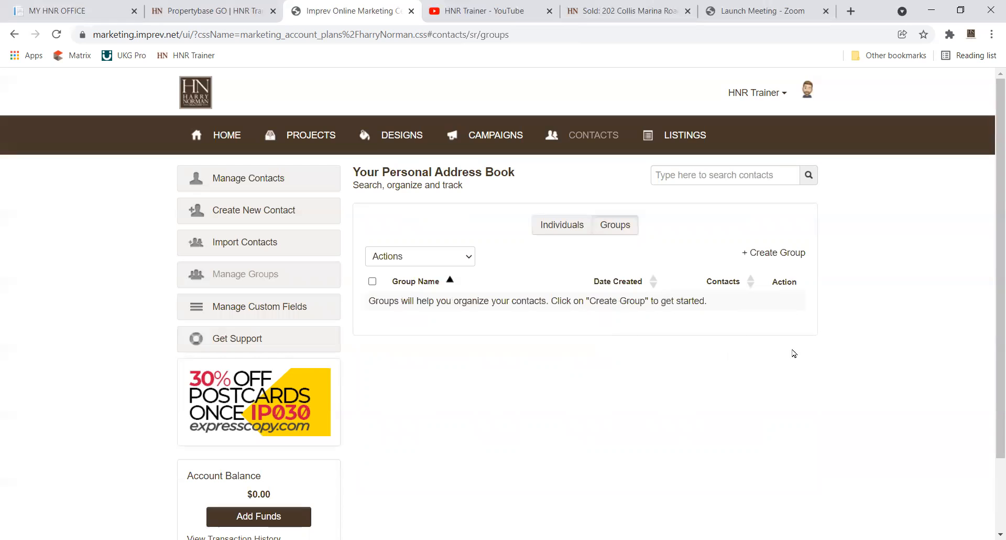
click(763, 254)
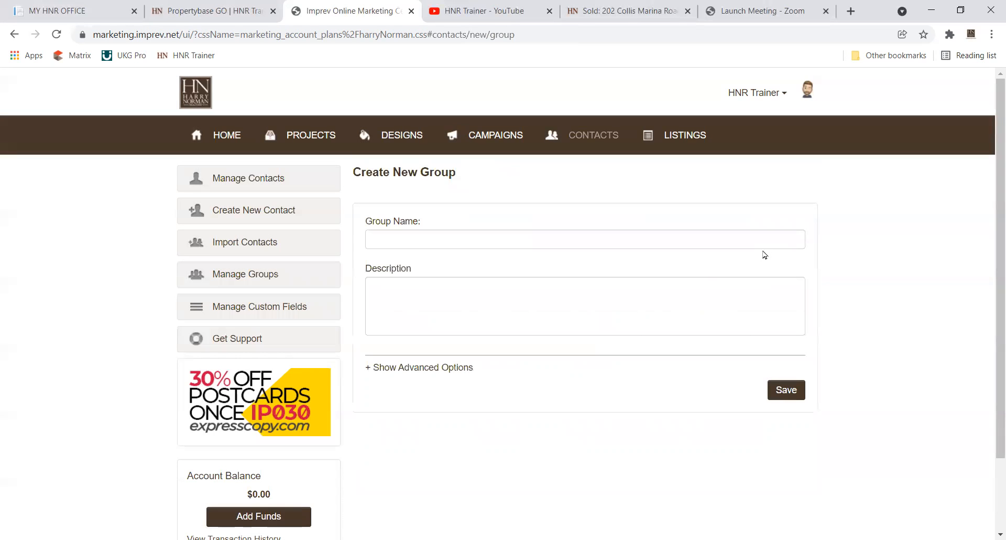
click(570, 237)
text(Into)
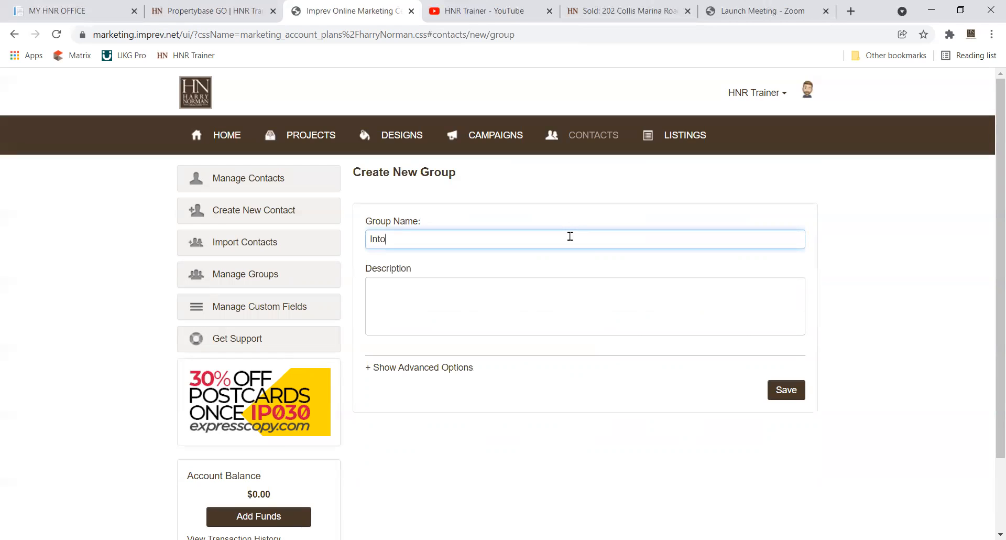
text(wn Agents)
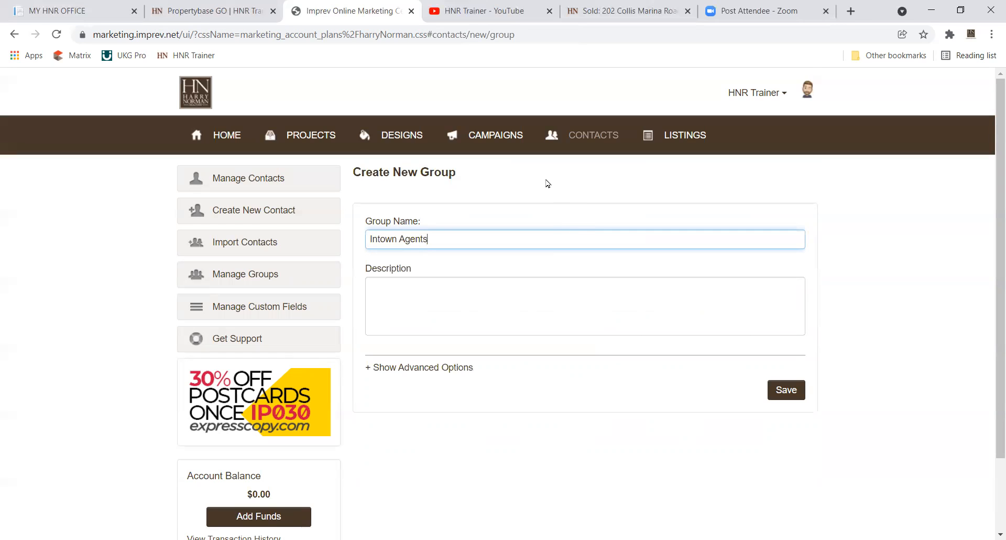
click(790, 389)
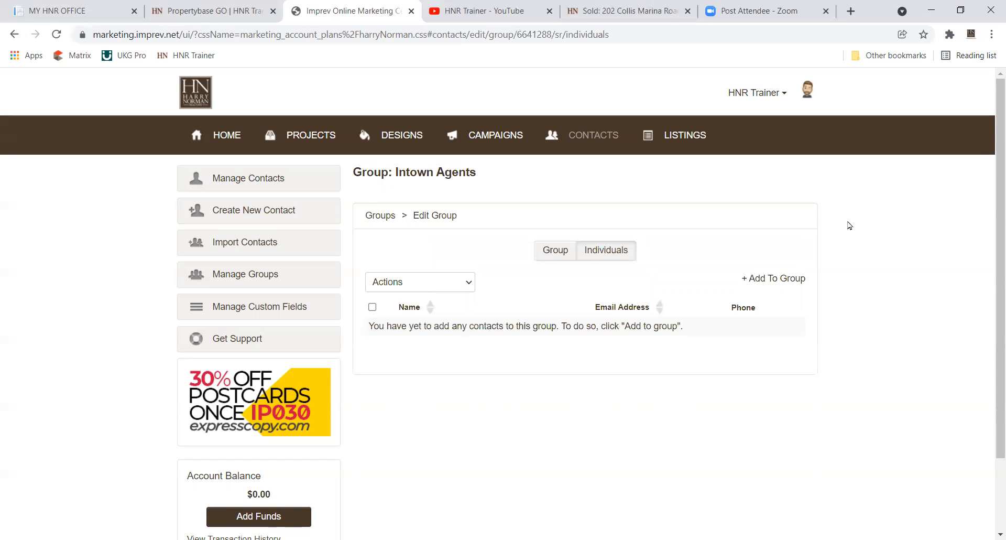
click(556, 252)
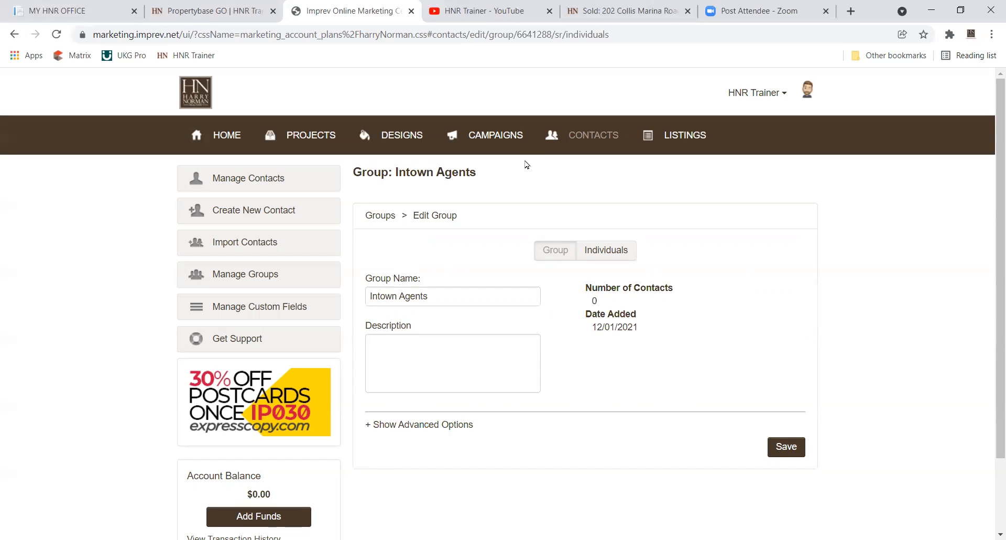
Create and save a new contact with the contact's first name, last name and e-mail address.
click(264, 210)
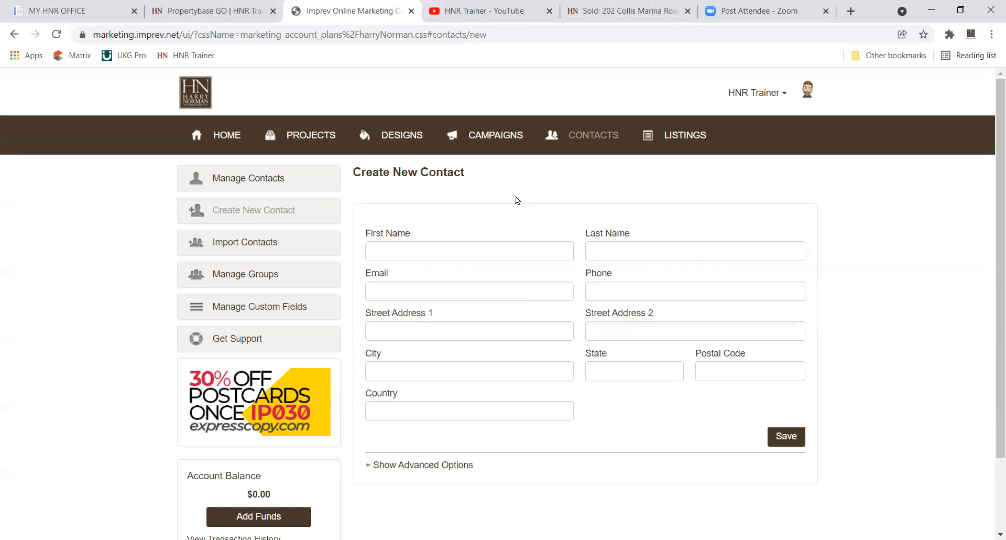
click(443, 242)
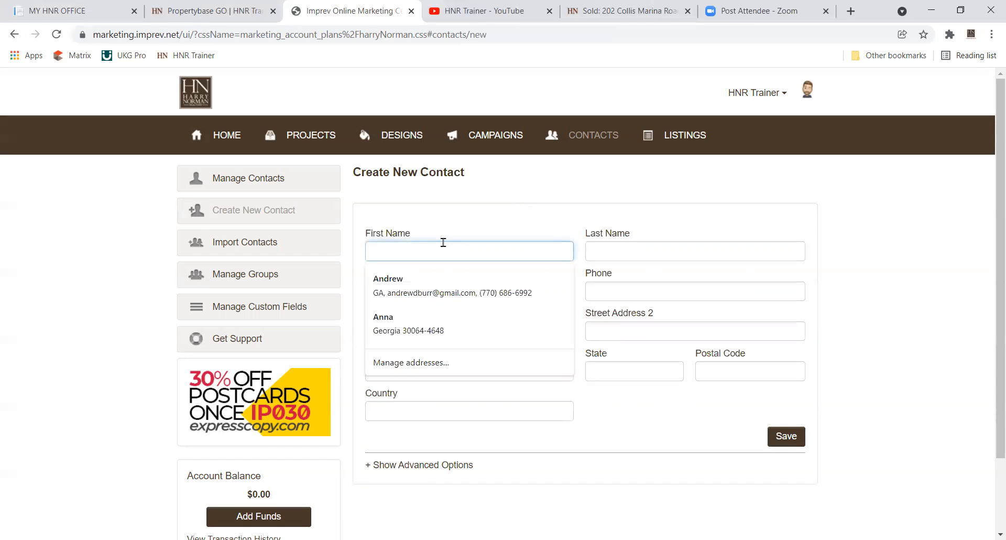
text(Joe)
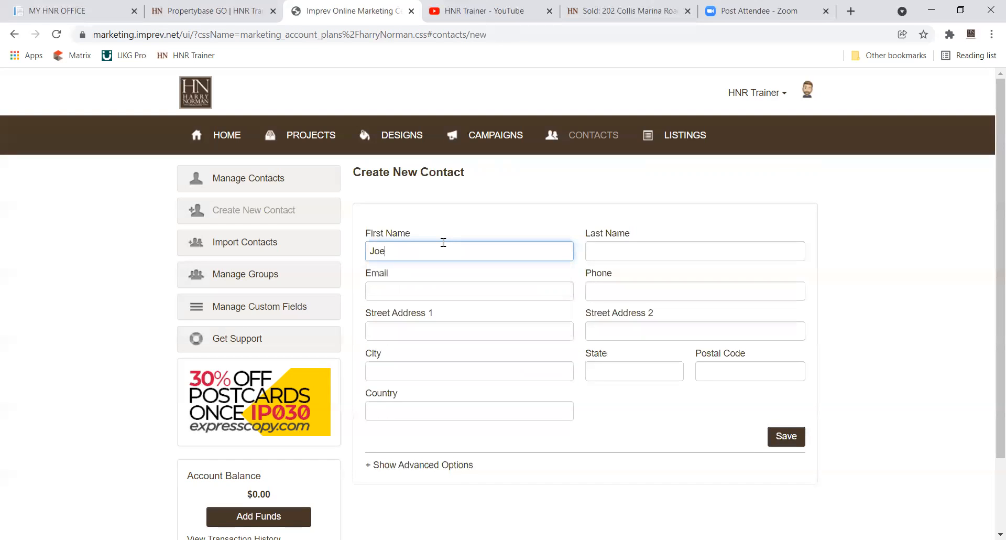
click(640, 243)
text(Bu)
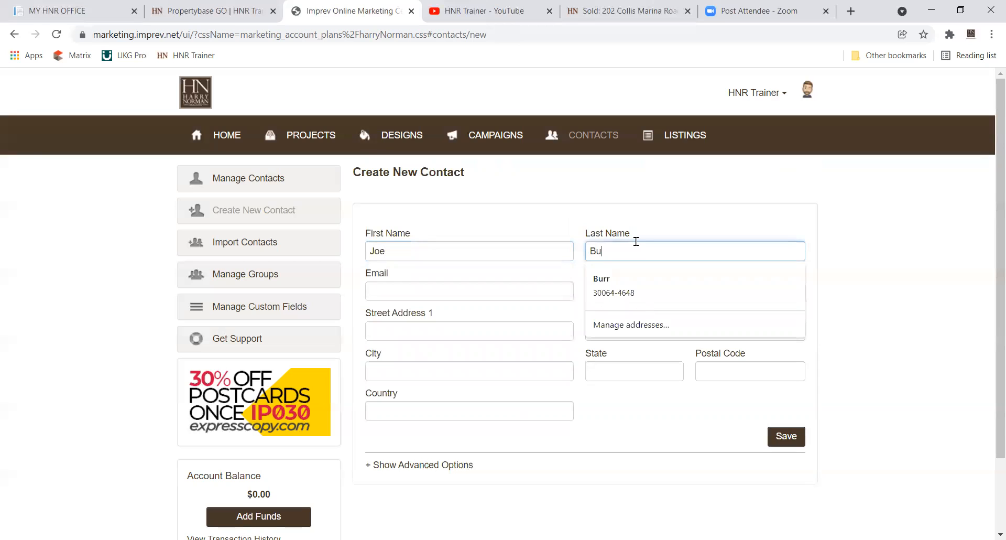
text(yer)
click(494, 284)
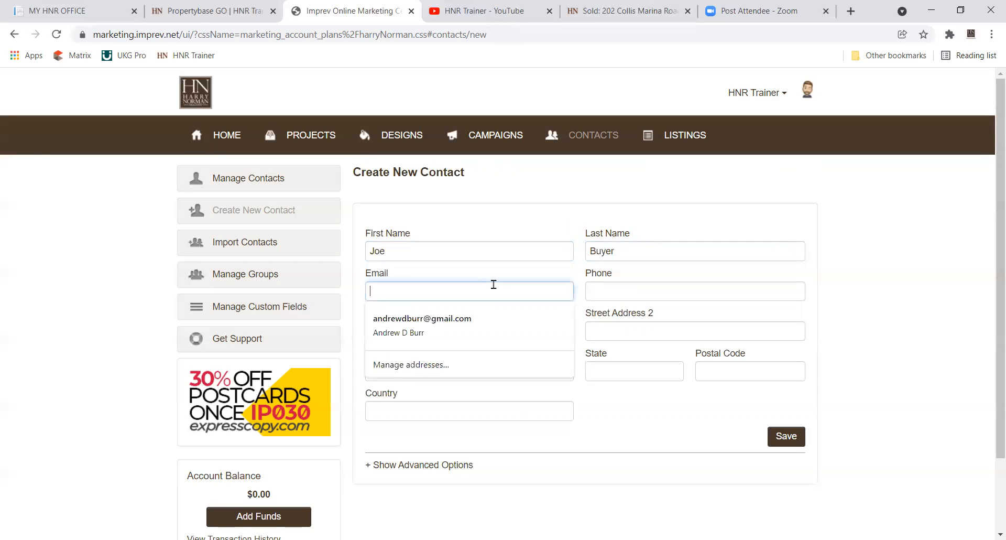
text(joe.buyer)
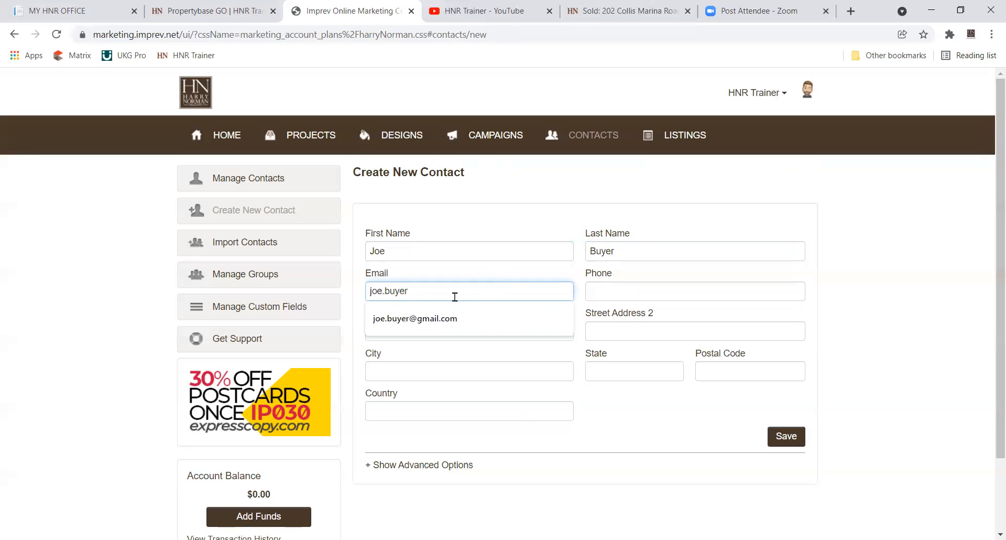
click(454, 329)
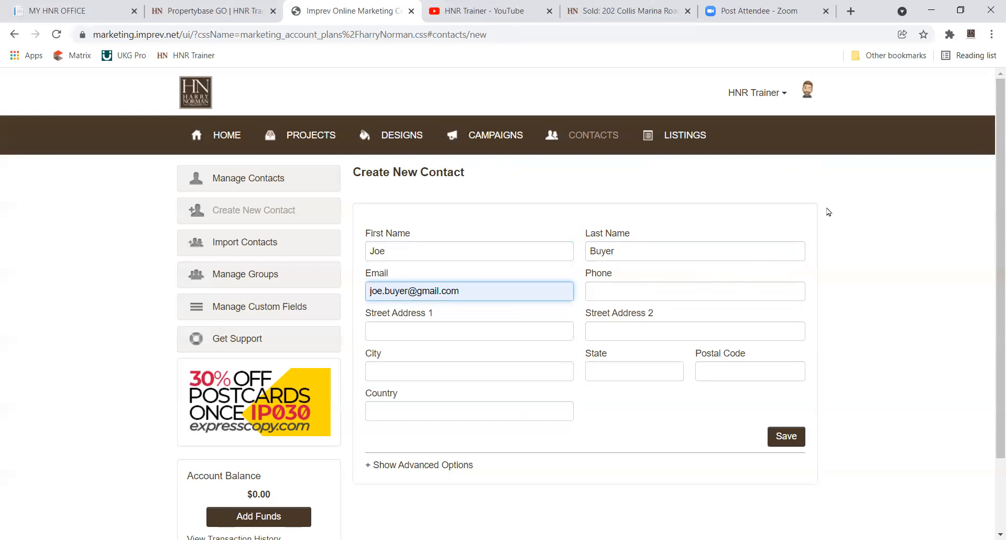
click(788, 437)
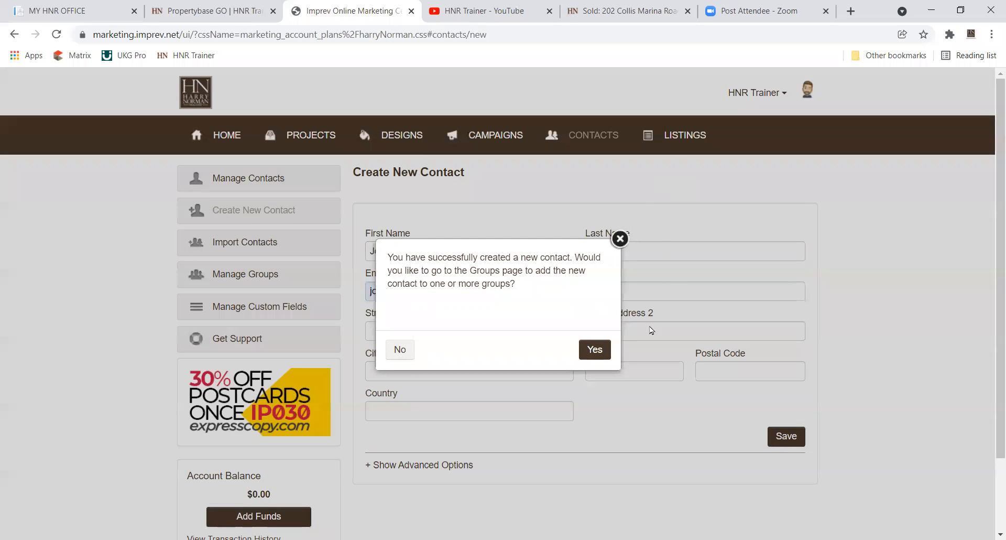
Add the new contact to the Intown Agents group and save the group assignment.
click(594, 350)
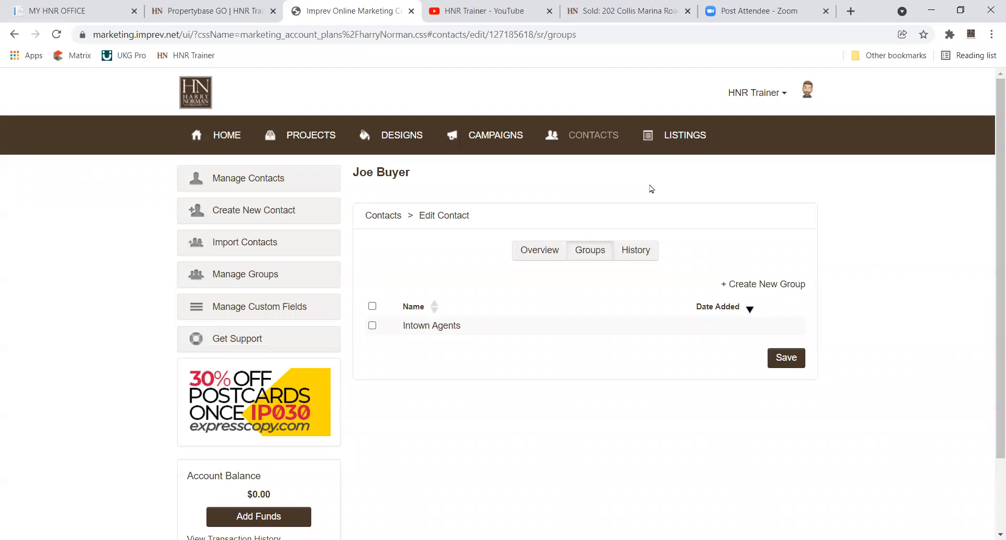
click(372, 326)
click(787, 361)
Start a contact import into a new group named Real Estate Group and continue to the upload stage.
click(255, 242)
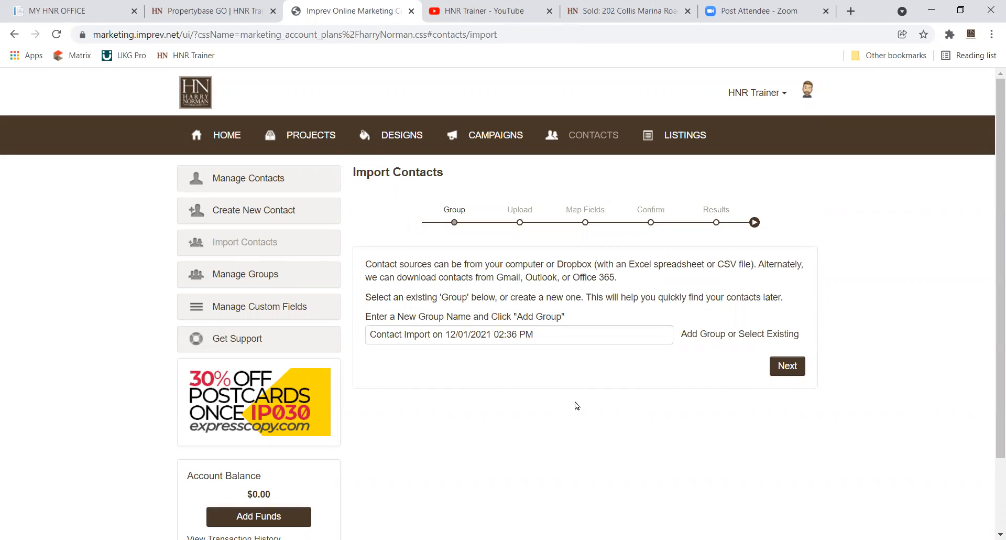
triple_click(561, 335)
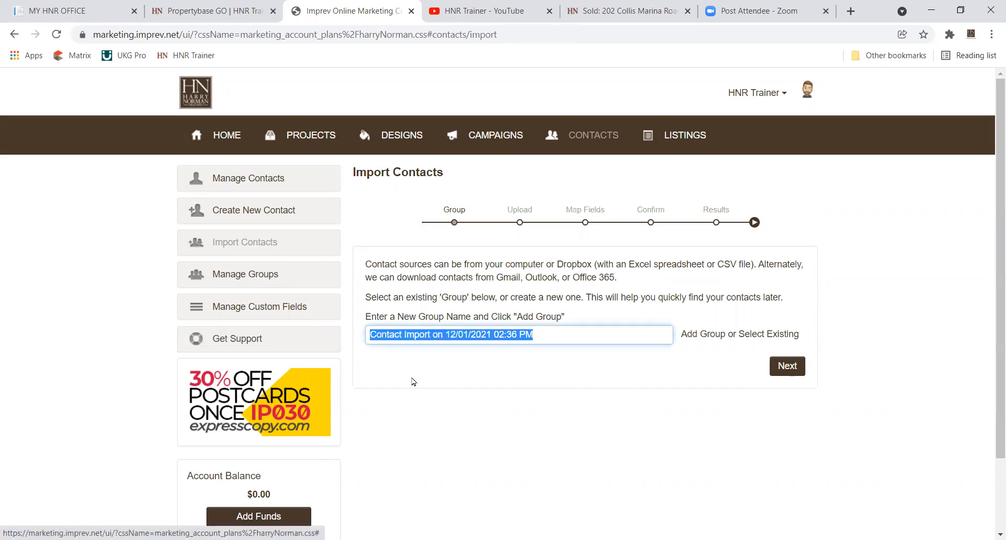
text(Real Estate Group)
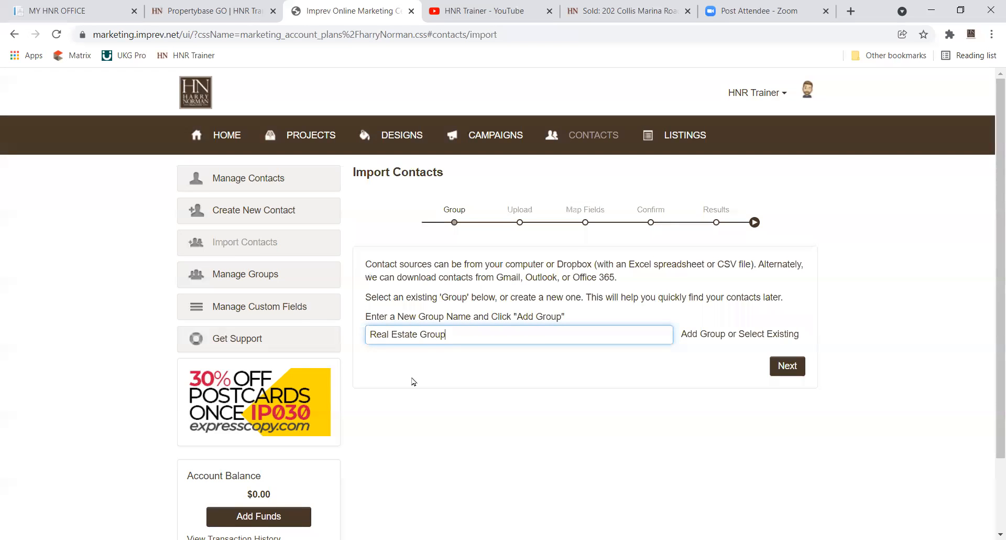
click(787, 367)
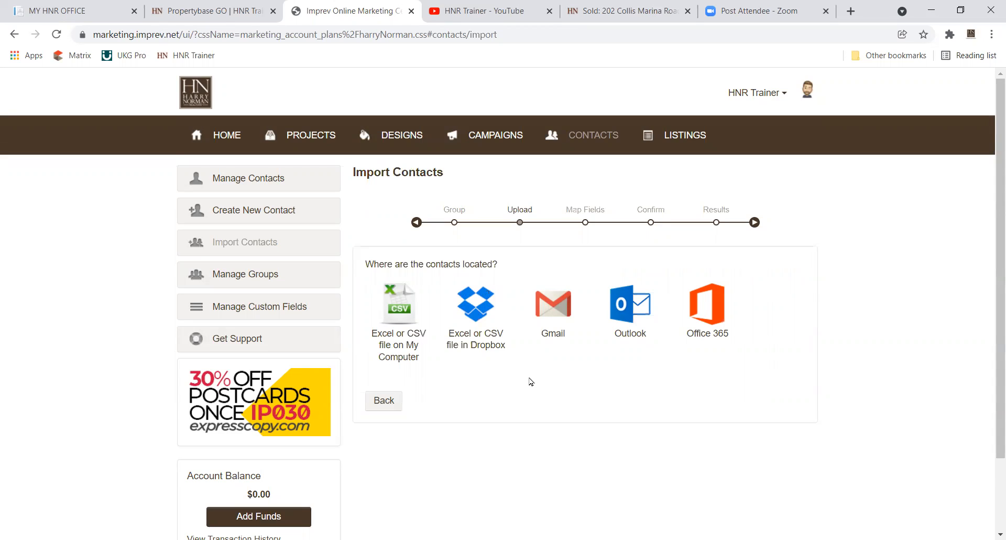
Upload the contact_upload_template (6) file from the computer's Desktop as the contact source.
click(395, 307)
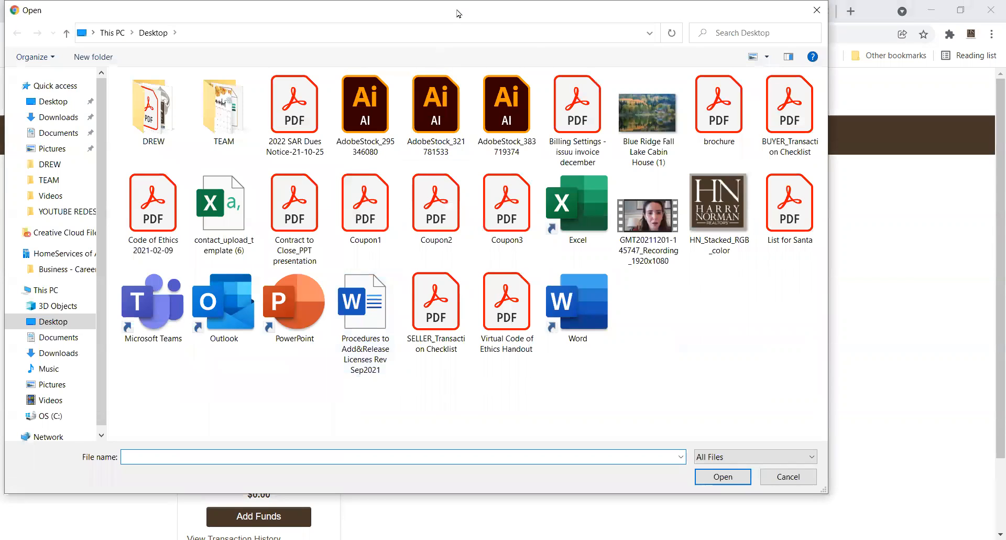
drag(457, 14, 531, 42)
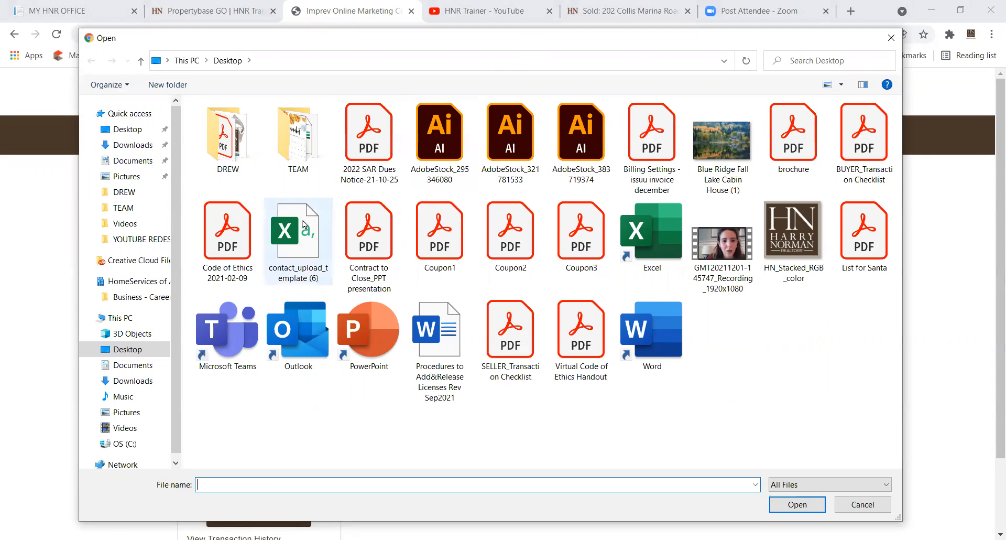
click(301, 235)
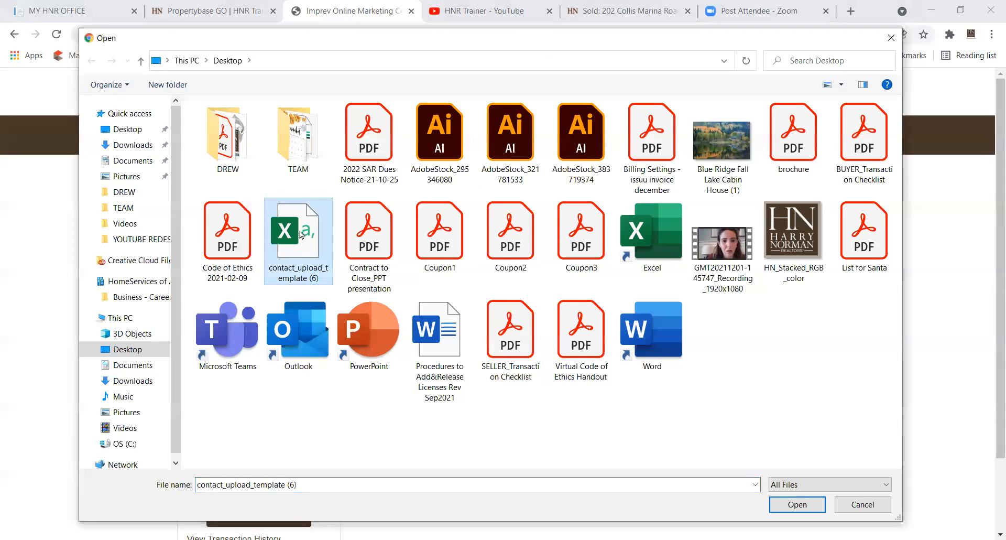
click(797, 504)
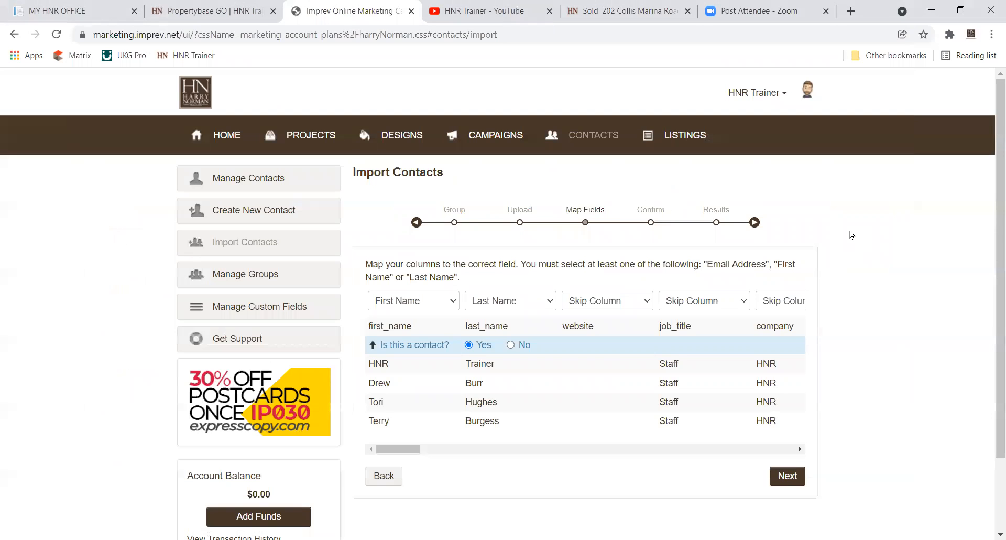
Mark the header row as not a contact, map the home_email_address column to Email Address, and proceed to the import review.
click(511, 344)
drag(390, 449, 445, 449)
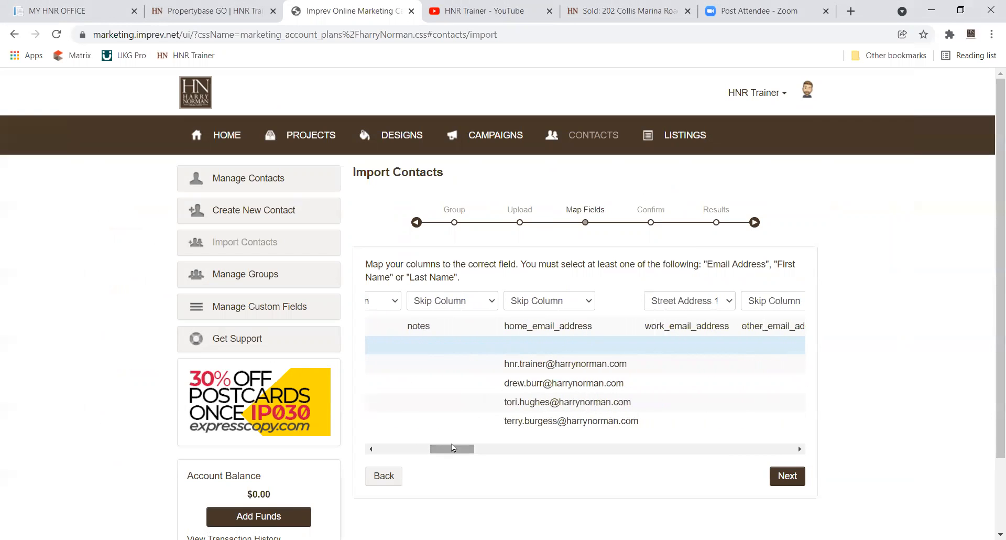
click(593, 300)
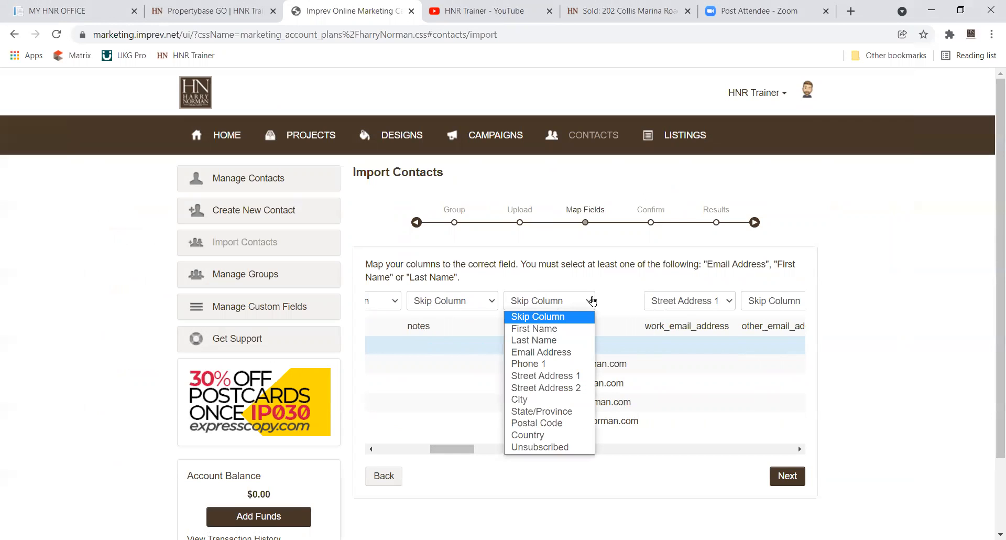
click(552, 352)
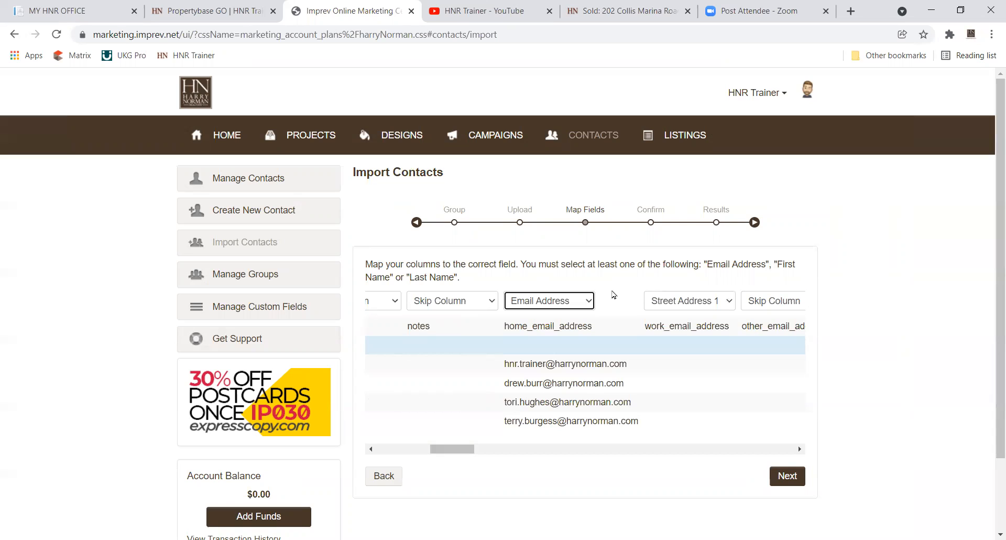
click(786, 476)
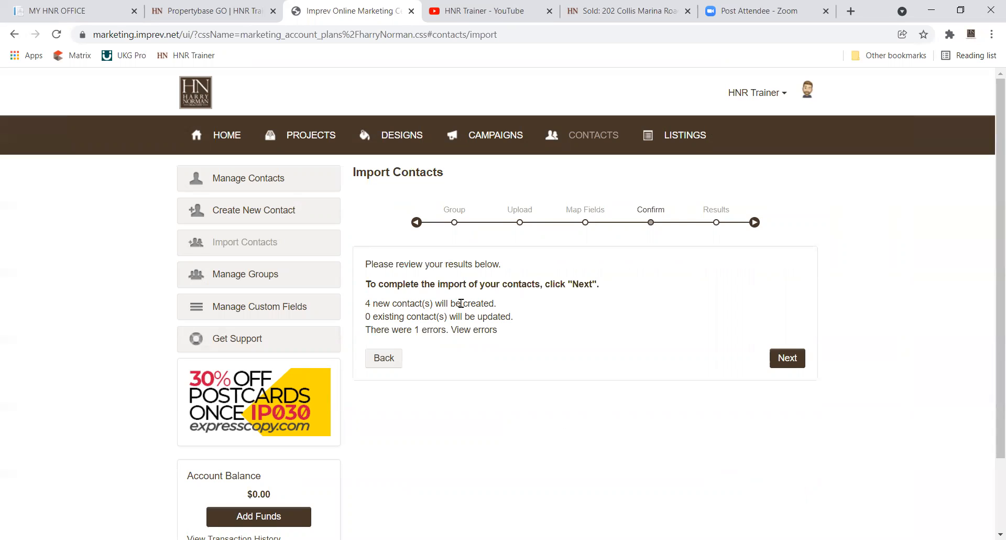
Complete the contact import, view the Real Estate Group's details, and return to the list of groups.
click(788, 361)
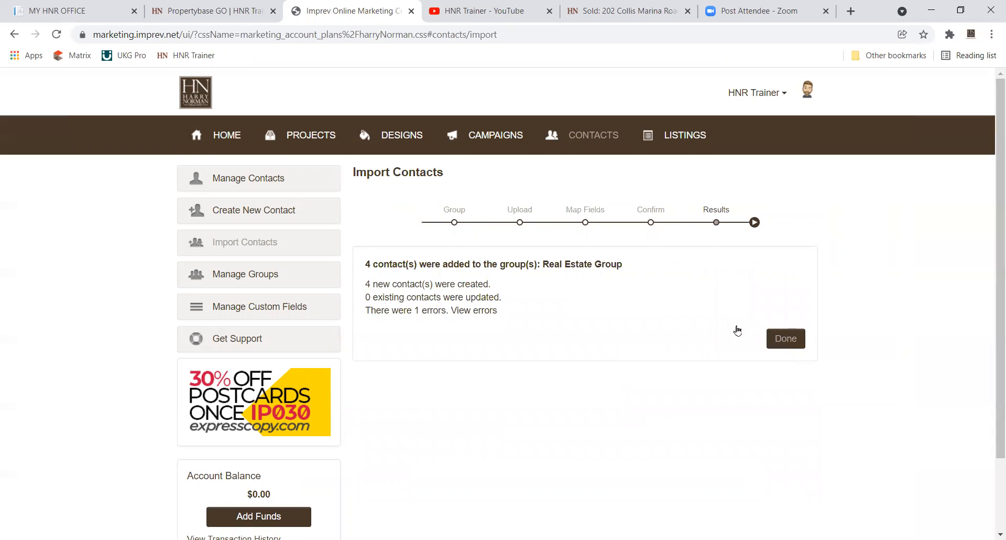
click(787, 338)
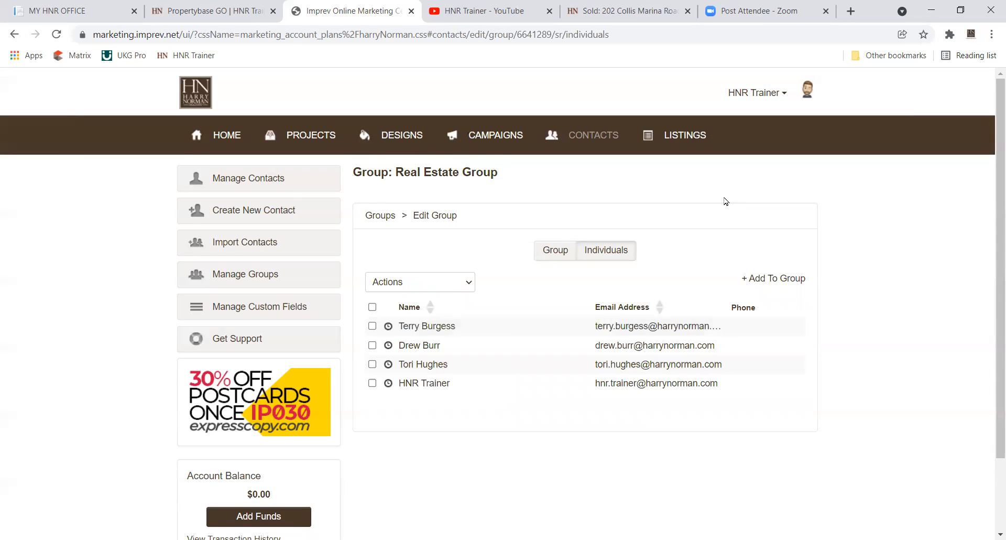
click(549, 252)
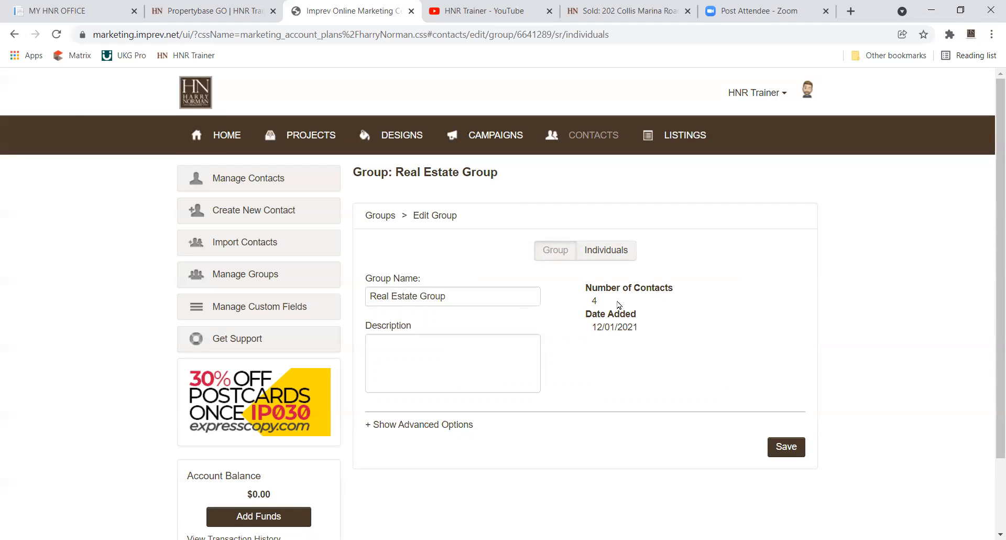
click(375, 217)
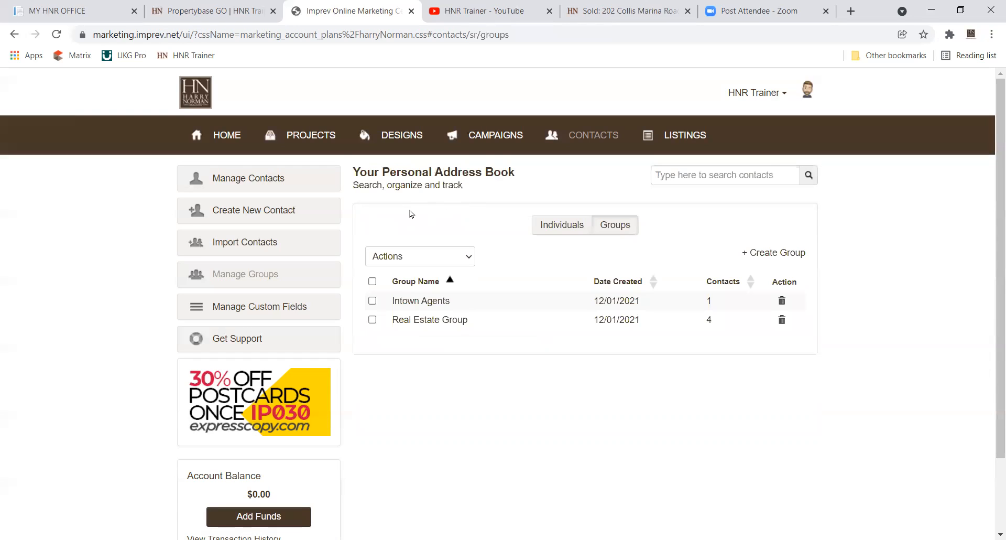